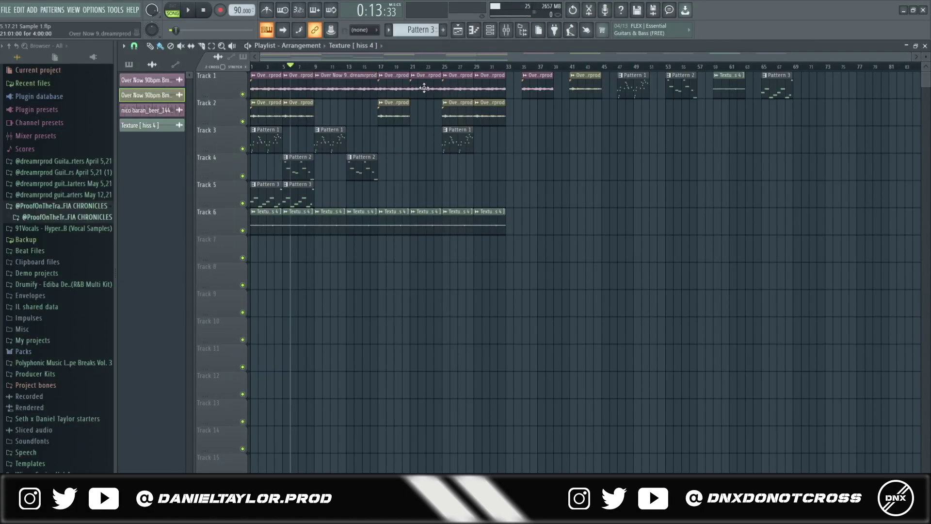
- Return the playhead to the start and mark the 32-bar arrangement and the separate loop clips after it to review the layout
click(251, 67)
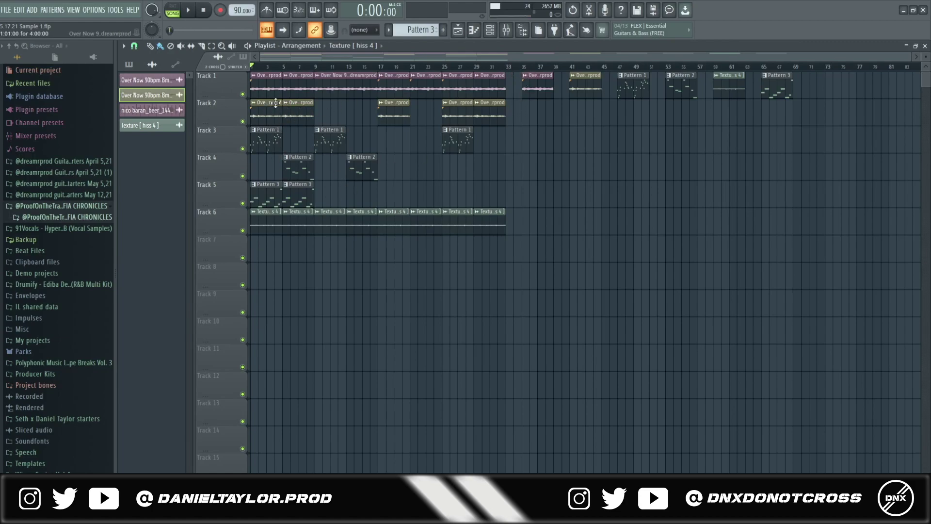
drag(507, 71, 71, 90)
key(ctrl+d)
drag(522, 71, 785, 77)
key(ctrl+d)
key(ctrl+r)
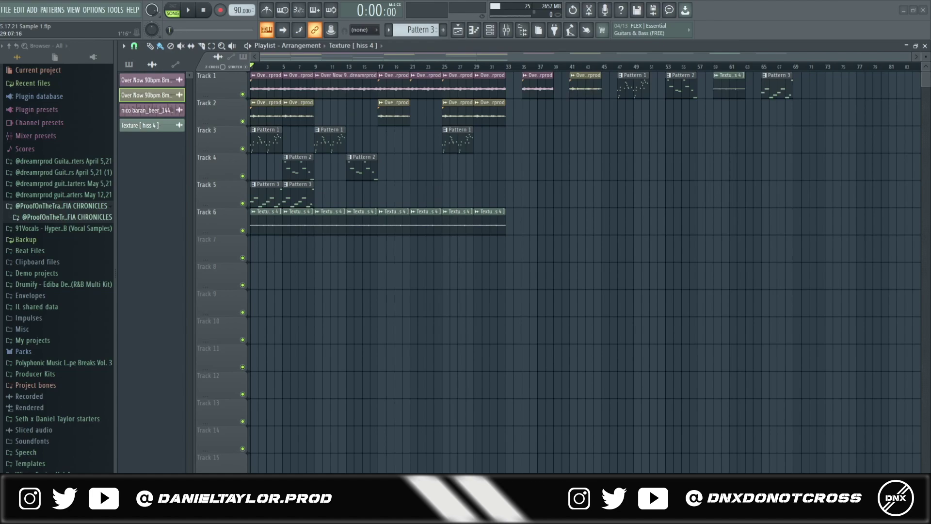
- Select the clips in bars 1–4, bars 1–8 and bars 9–32 one after another to compare the song's sections
drag(258, 72, 279, 259)
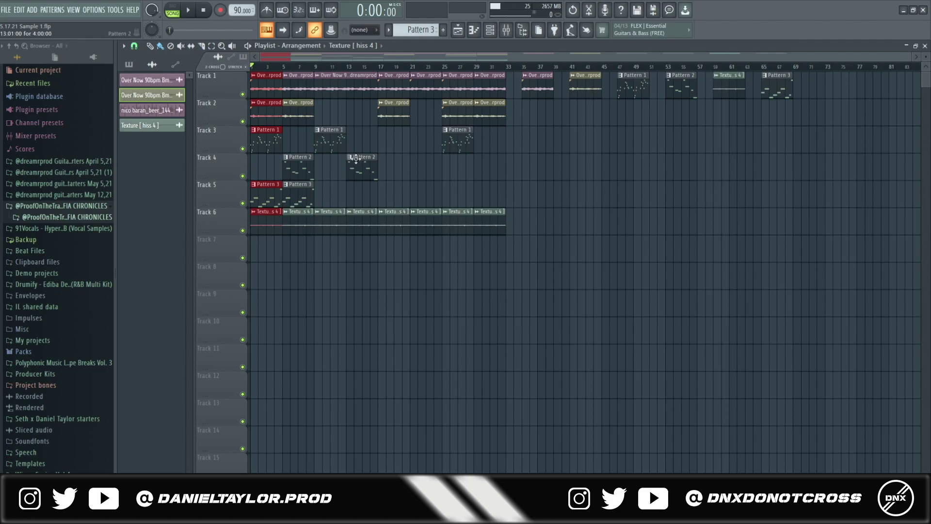
ctrl+click(315, 121)
drag(315, 67, 162, 77)
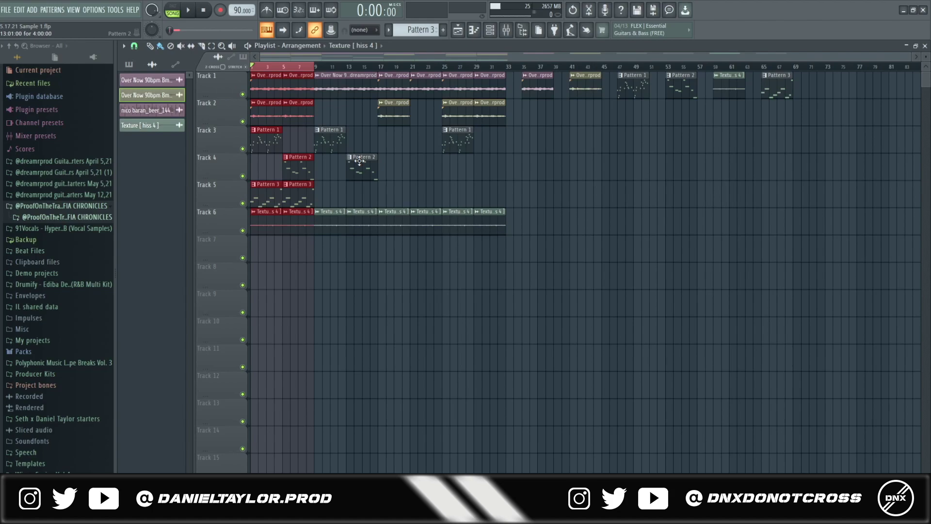
drag(314, 67, 499, 76)
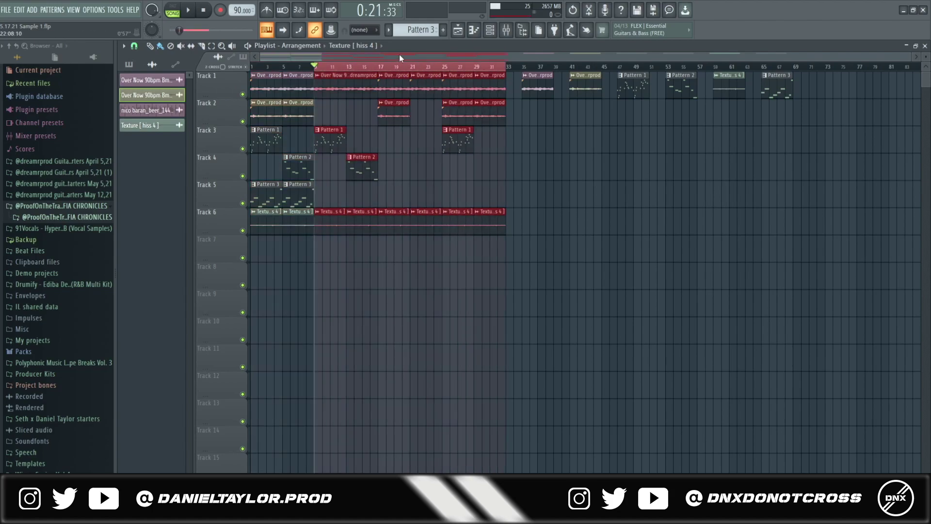
- Clear the marked range, select the two Pattern 3 clips on Track 5 and return the playhead to the start
ctrl+click(437, 70)
drag(363, 182, 213, 193)
drag(345, 196, 171, 200)
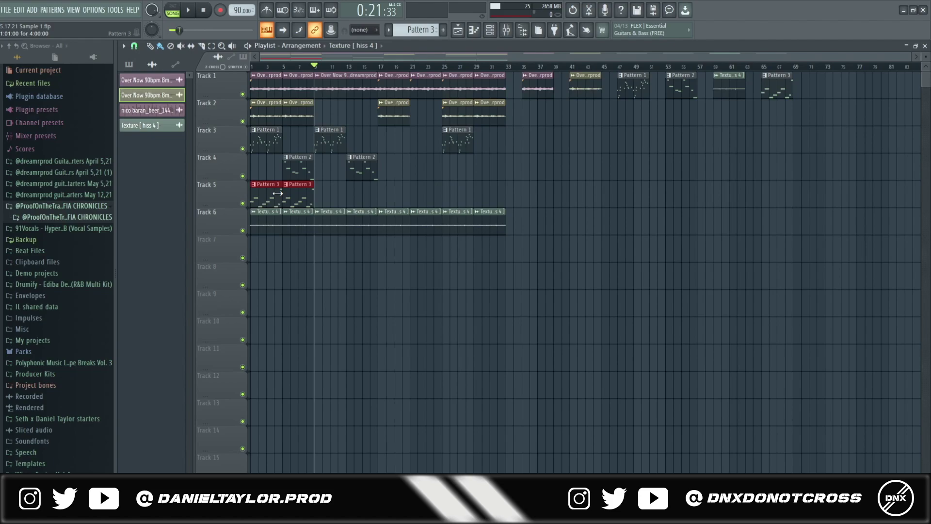
key(space)
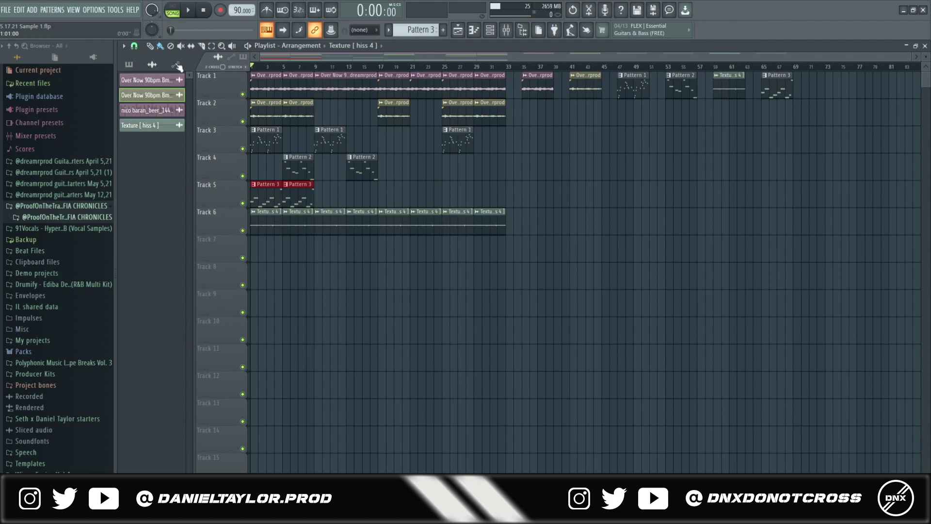
- Select the opening eight bars' clips on Tracks 1–4 and compare them with the clips in bars 25–32
drag(256, 73, 311, 262)
drag(303, 86, 239, 171)
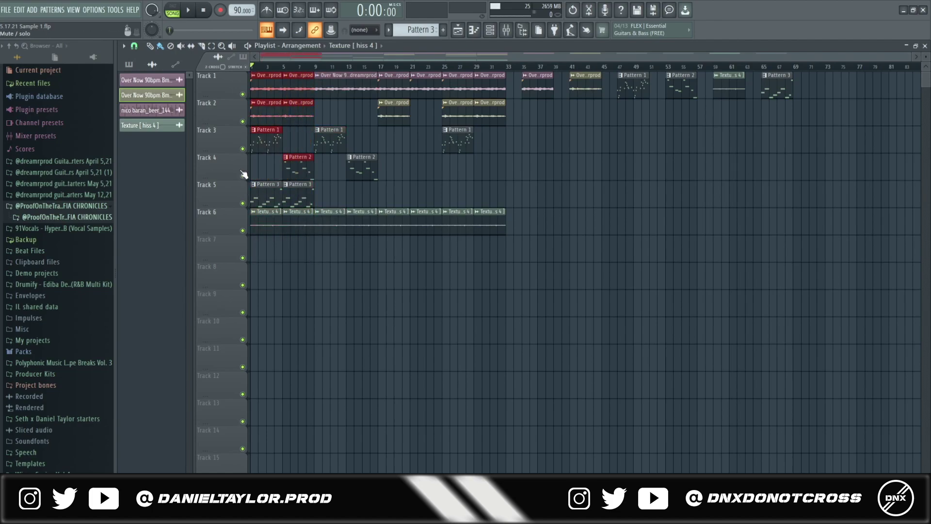
drag(454, 73, 515, 277)
drag(297, 74, 239, 244)
right_click(311, 192)
key(ctrl+z)
- Mark the opening eight bars, the closing section and the separate loops past the arrangement to review each, clearing every range
drag(314, 68, 143, 67)
ctrl+click(291, 70)
drag(315, 69, 152, 65)
ctrl+click(305, 69)
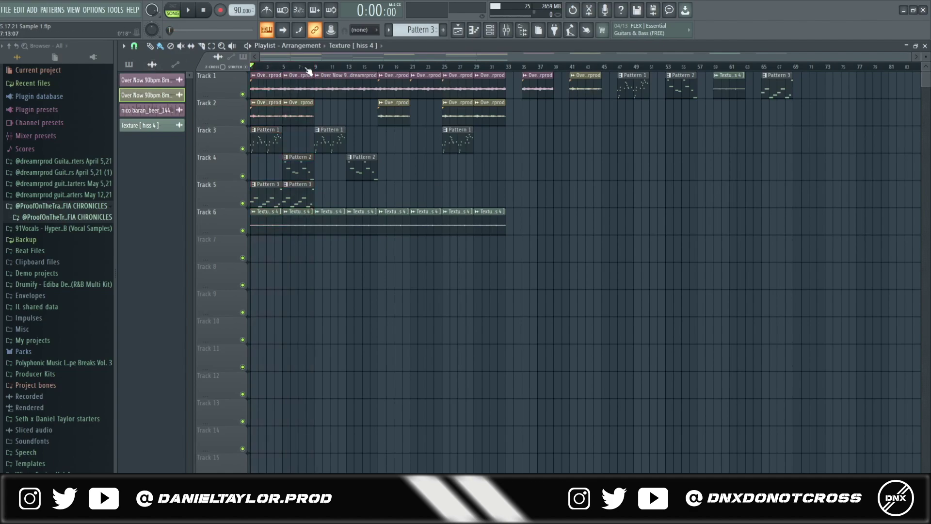
drag(444, 68, 505, 73)
ctrl+click(504, 68)
drag(523, 68, 797, 84)
ctrl+click(775, 69)
- Mark bars 1–8 across all tracks to examine the opening section's layers
drag(316, 69, 34, 76)
click(290, 116)
drag(314, 69, 216, 73)
ctrl+click(291, 70)
drag(316, 70, 252, 69)
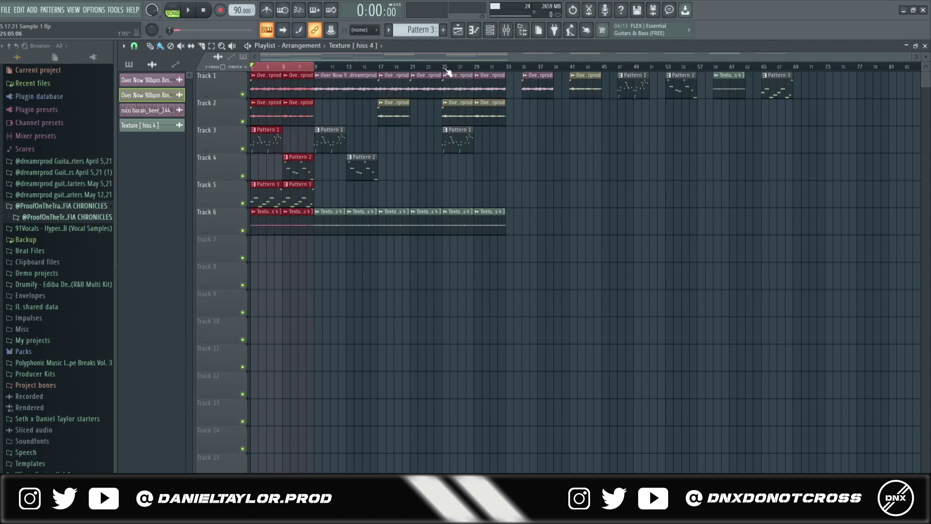
- Mark bars 25–32 and bars 9–24 in turn to compare them with the opening, and return the playhead to the start
drag(448, 73, 506, 73)
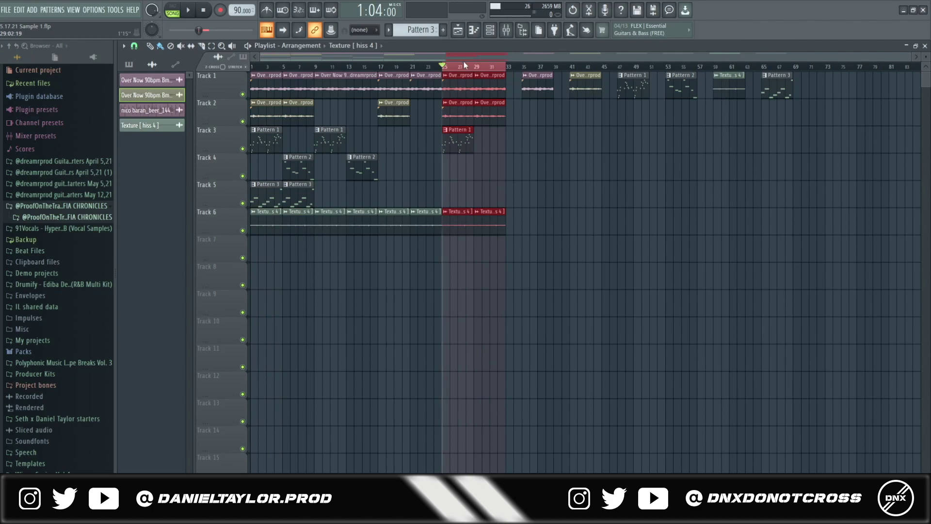
ctrl+click(459, 67)
drag(438, 67, 252, 173)
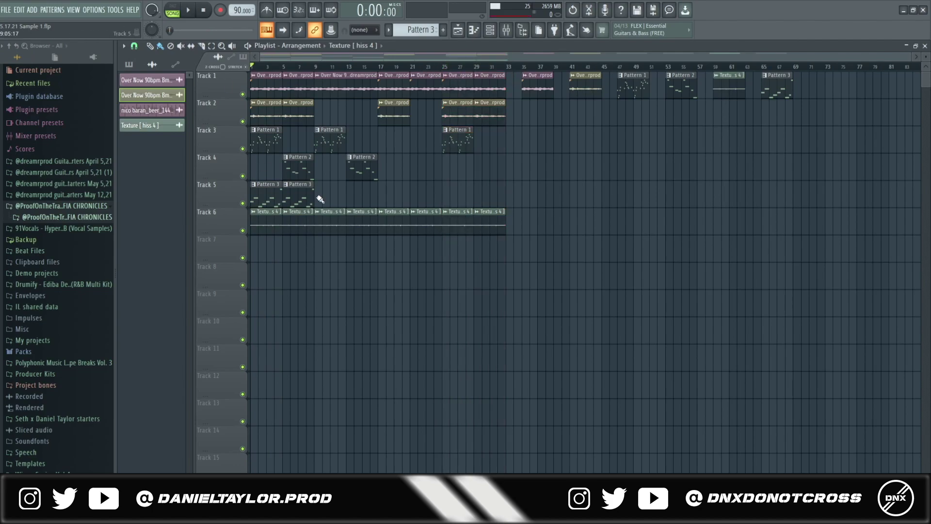
drag(316, 69, 442, 74)
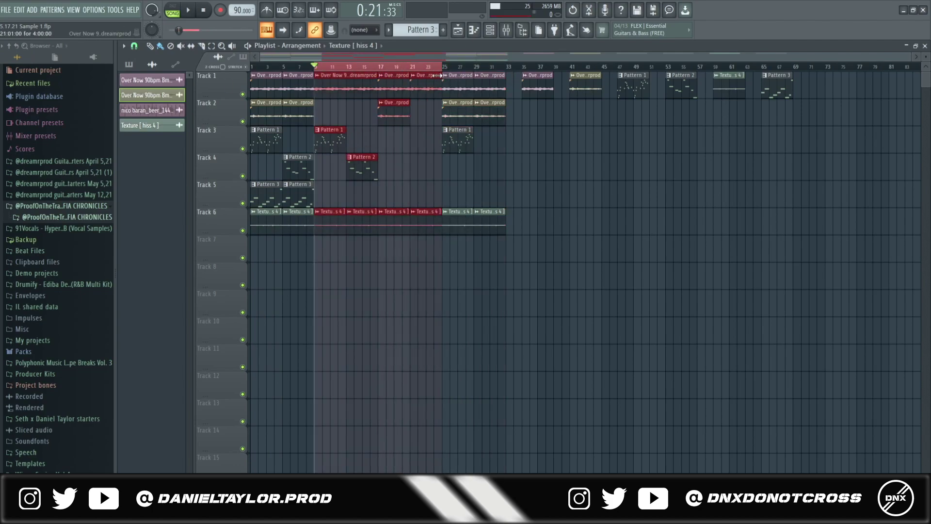
key(ctrl+d)
drag(322, 68, 248, 69)
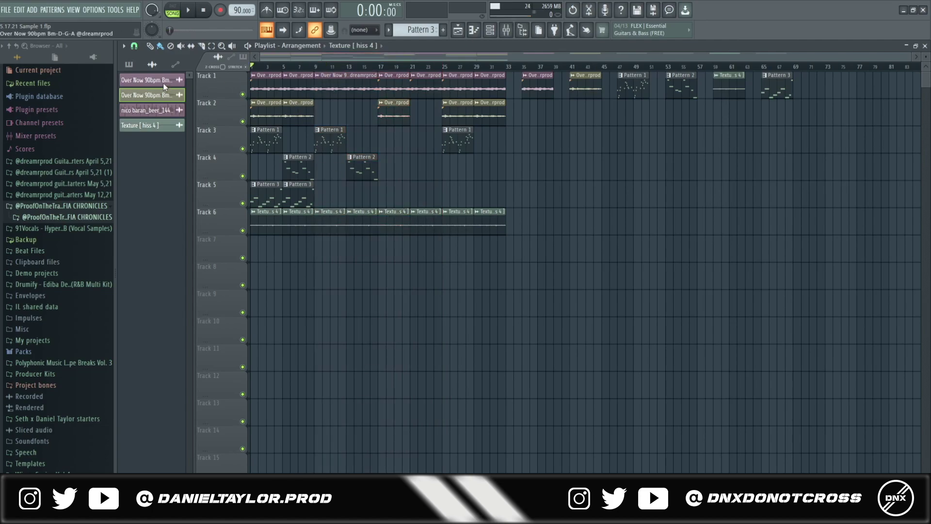
- Mark bars 9–16, 17–24, 25–32 and the opening eight bars in turn to examine which layers each section uses
drag(315, 68, 379, 82)
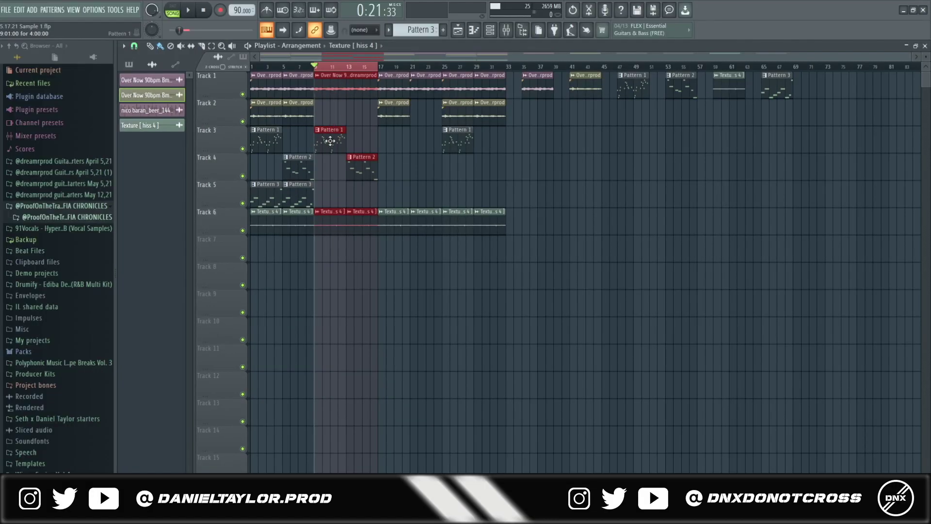
drag(377, 68, 443, 70)
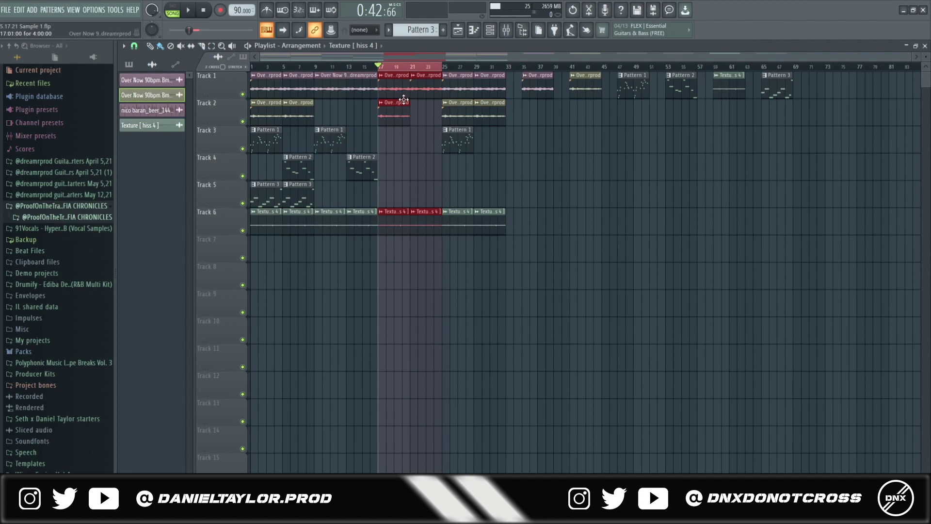
ctrl+click(404, 67)
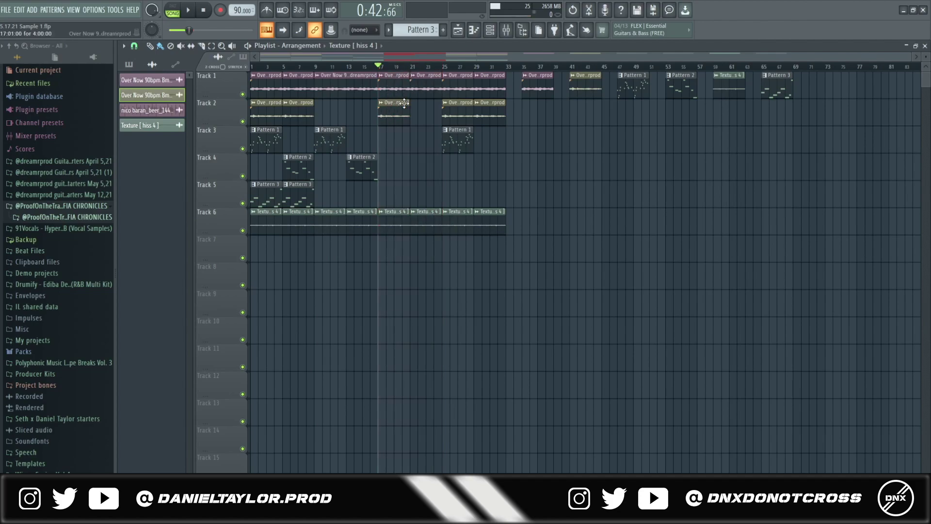
drag(412, 72, 502, 78)
ctrl+click(420, 68)
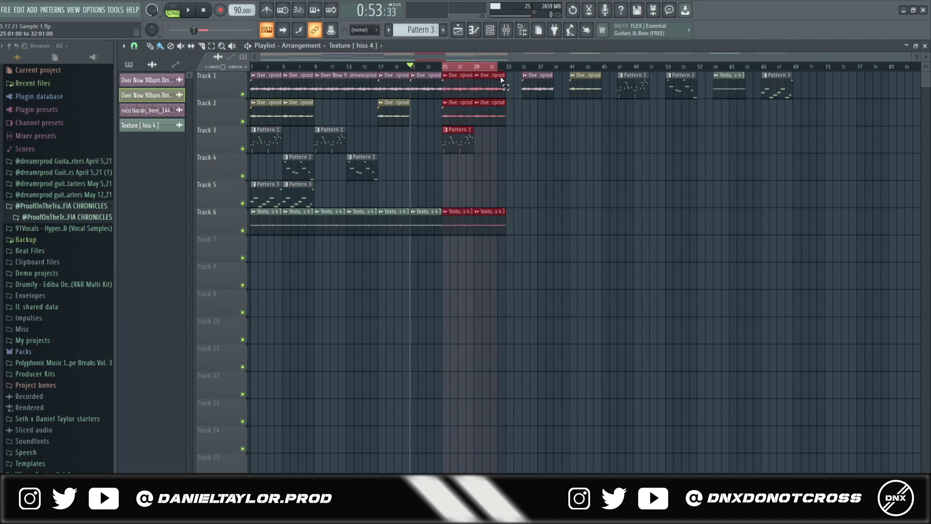
ctrl+click(488, 68)
drag(426, 67, 252, 66)
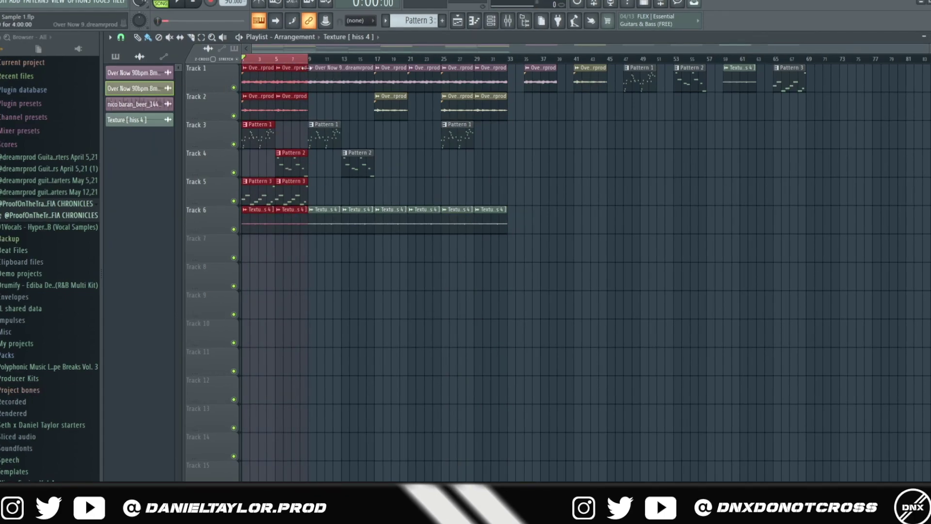
- Clear the opening range, mark bars 9–32 to review the rest of the arrangement, and reset the playhead to the start
click(308, 67)
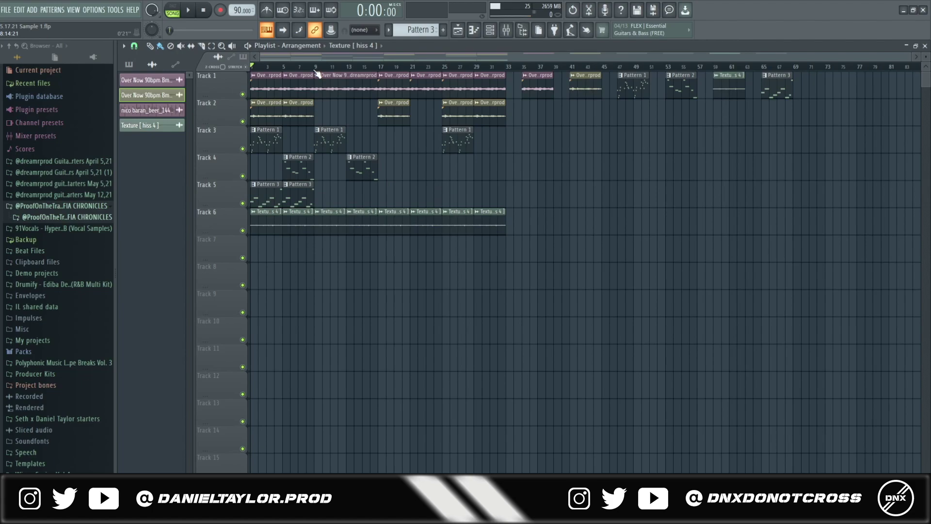
drag(316, 73, 506, 78)
ctrl+click(478, 68)
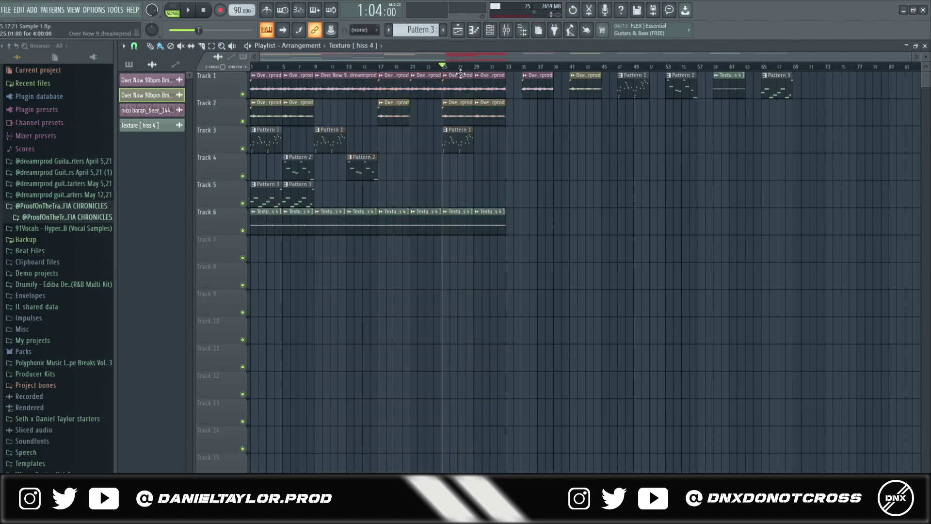
drag(443, 68, 351, 69)
ctrl+click(345, 68)
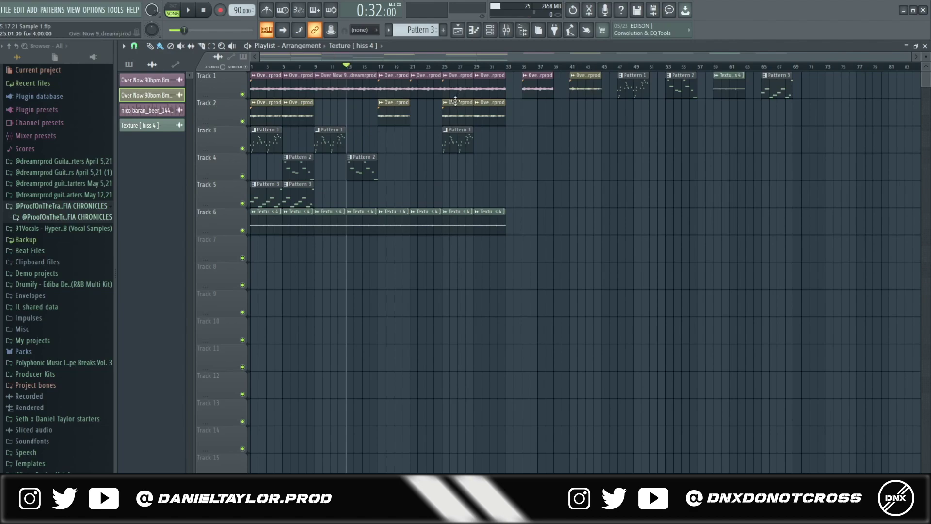
key(space)
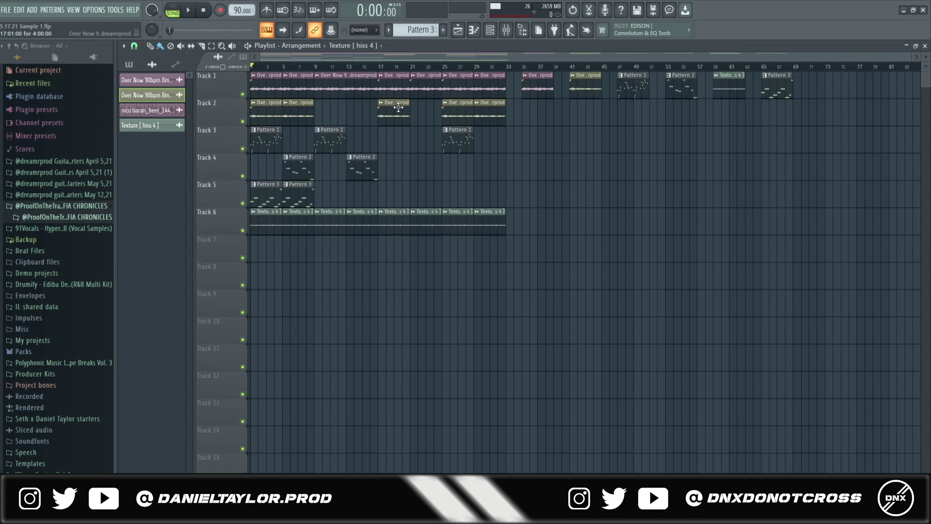
- Mark the separate loop clips after the arrangement to review the source material, clear the range and stop the transport
drag(507, 73, 791, 82)
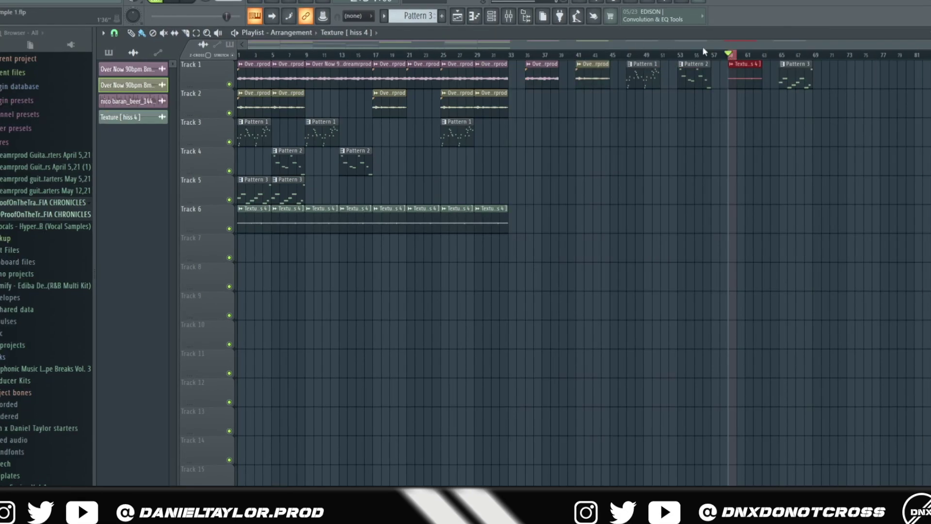
click(717, 68)
click(522, 67)
drag(521, 66, 507, 68)
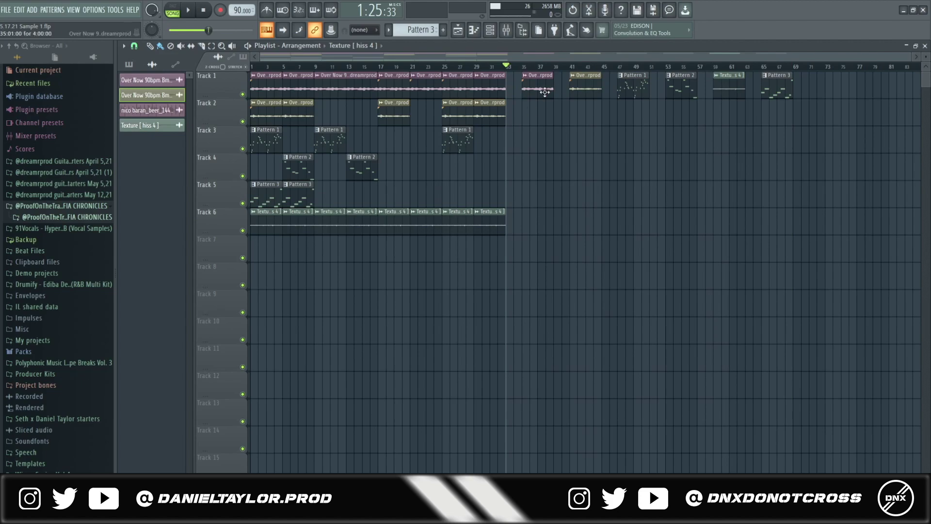
scroll(509, 163, up, 3)
scroll(556, 217, down, 3)
click(203, 10)
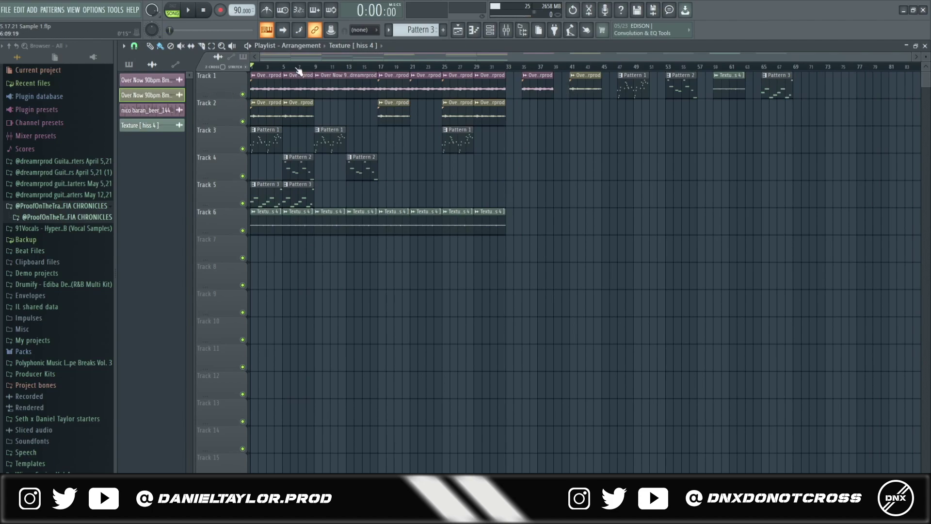
- Mark the sections after bar 9 and the separate loops beyond the arrangement once more, and return the playhead to the start
drag(314, 79, 507, 79)
ctrl+click(469, 68)
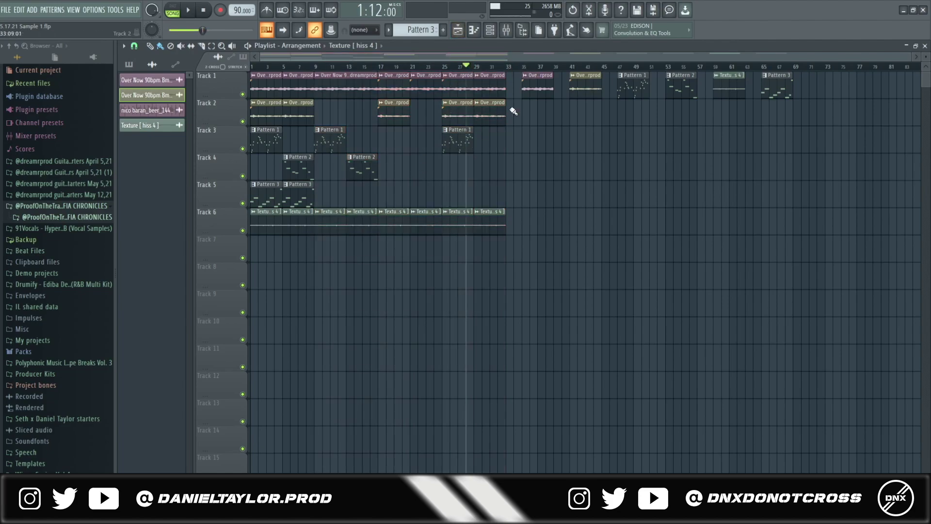
drag(530, 77, 784, 73)
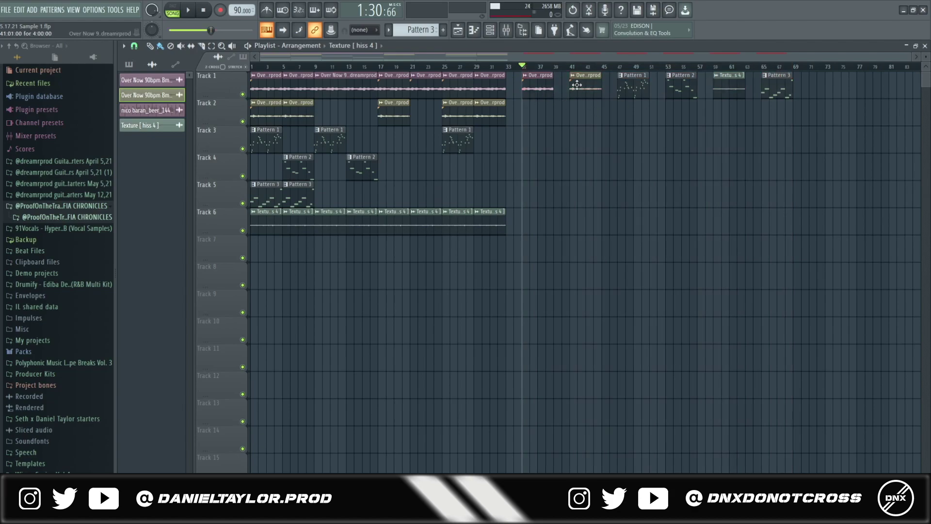
click(252, 67)
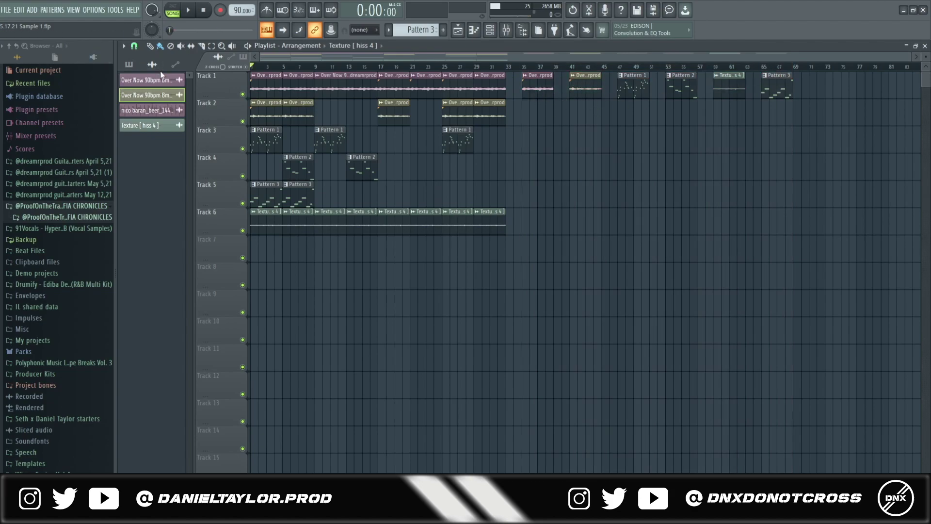